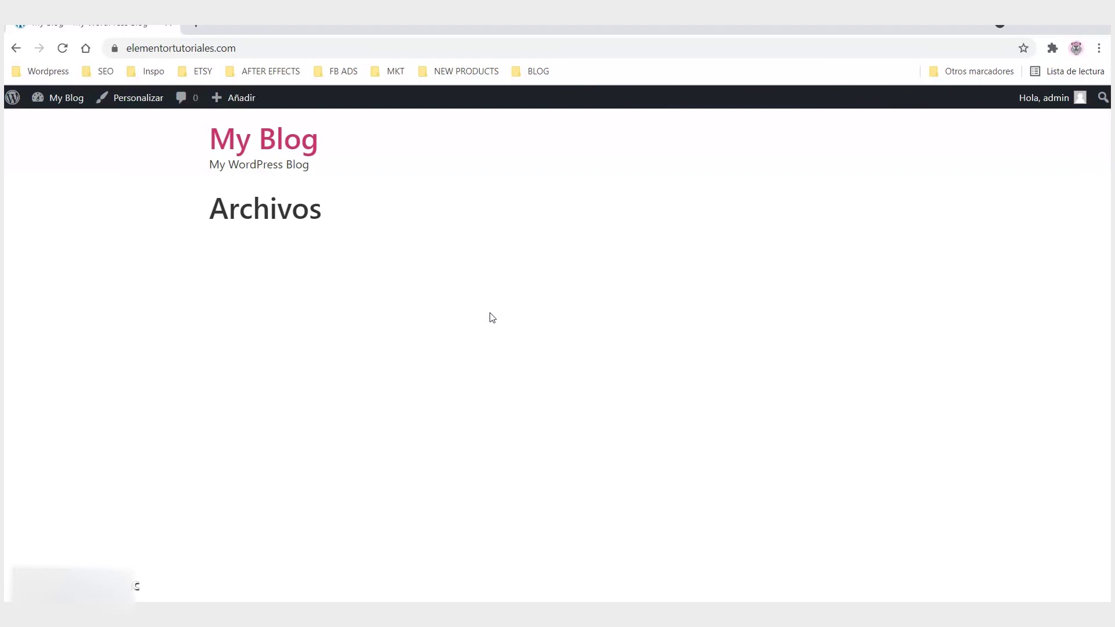
- Go to the WordPress dashboard and open the homepage settings (Ajustes de la página de inicio) in the site Customizer
mouse_move(13, 102)
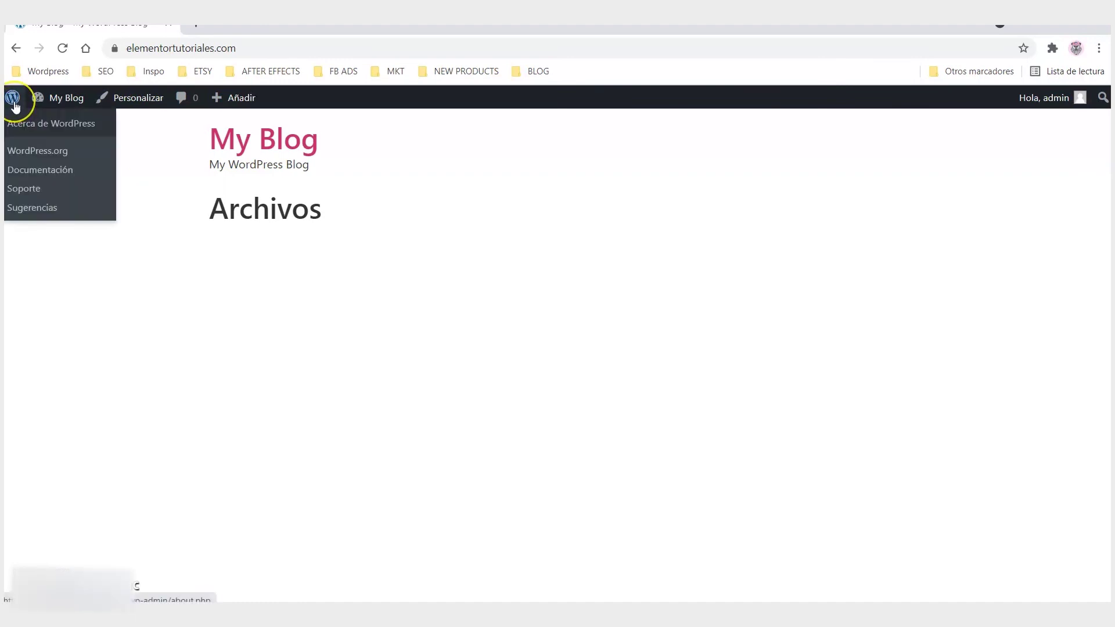
click(65, 329)
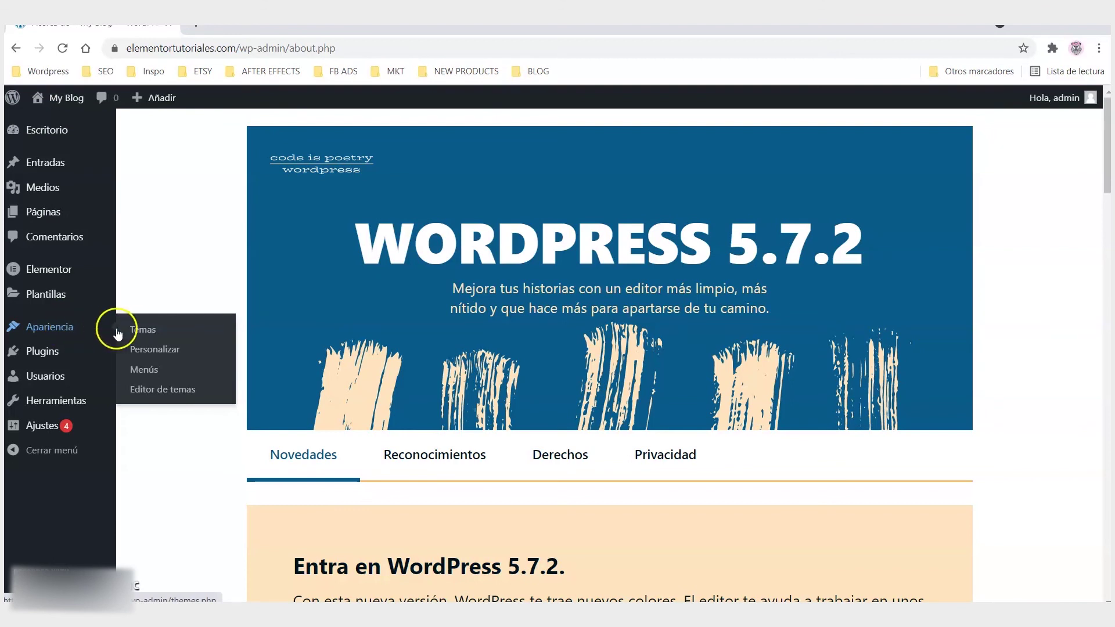
click(165, 354)
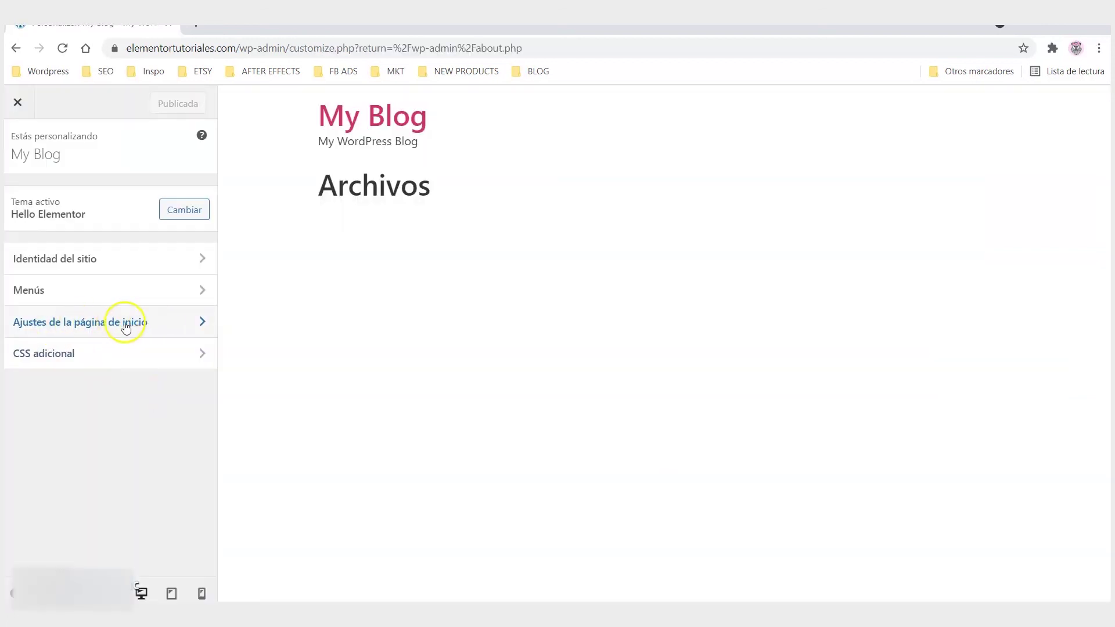
click(155, 326)
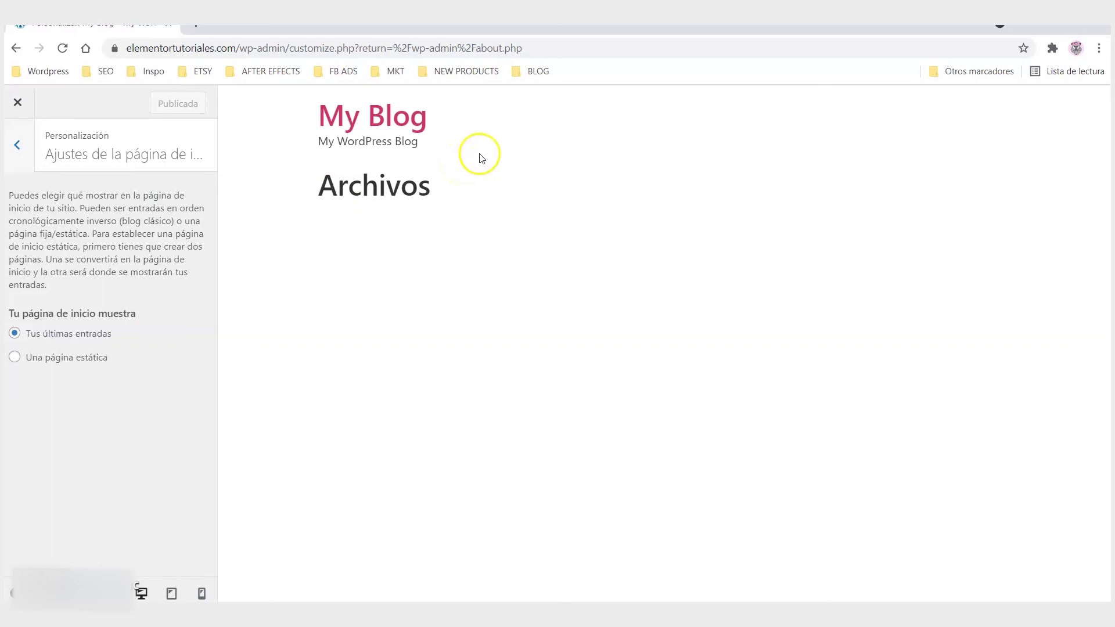
- Make the homepage show a static page, choose "ebook" as the Página de inicio, and publish the change
click(73, 334)
click(50, 358)
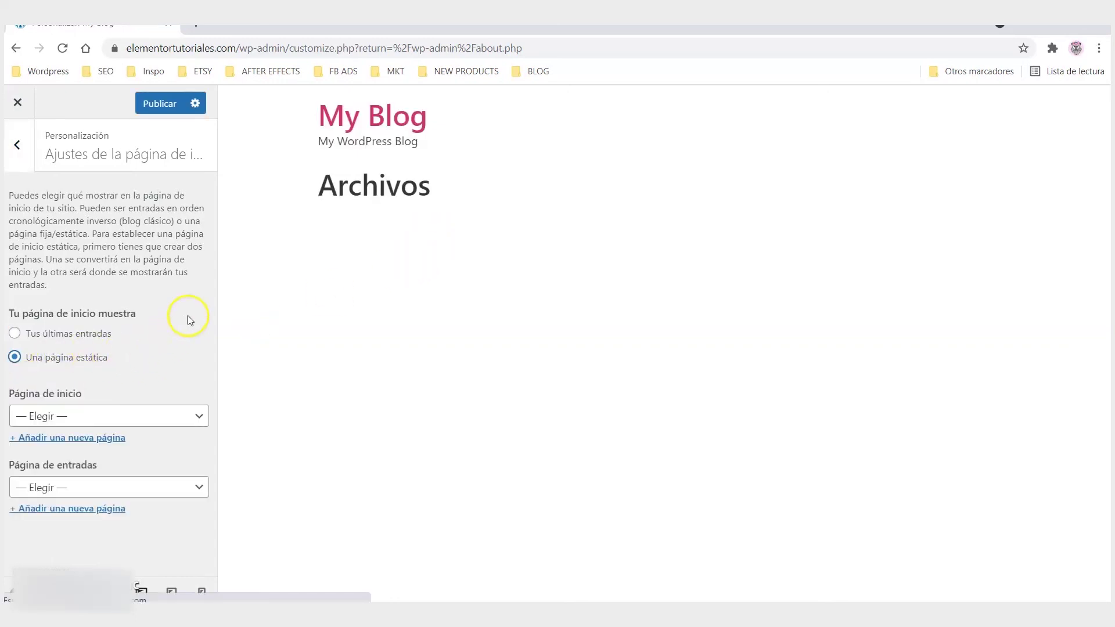
click(178, 420)
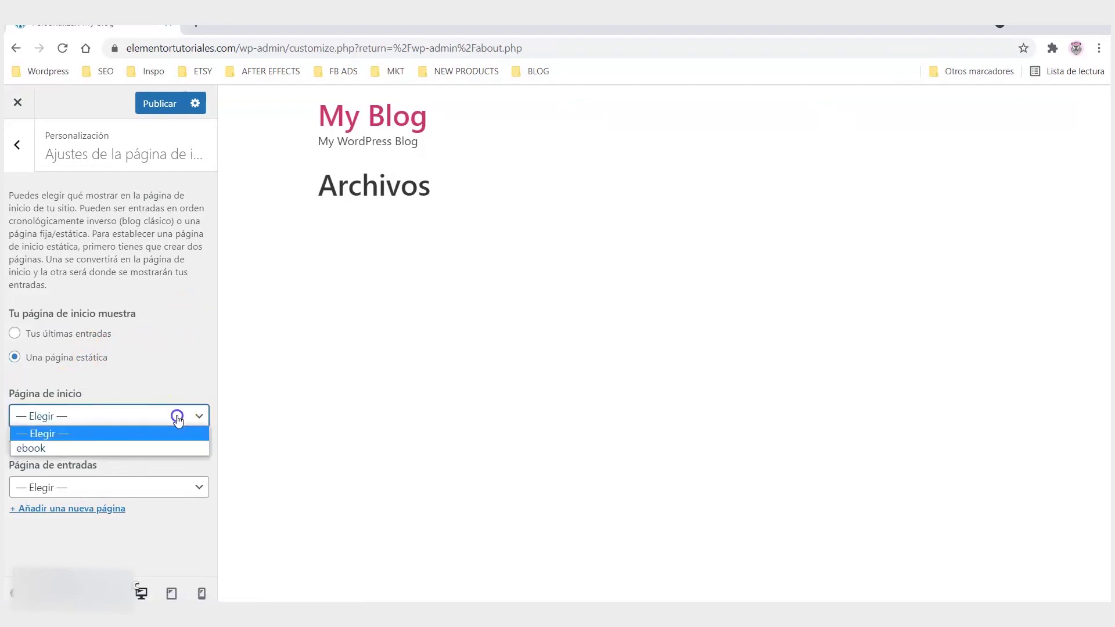
click(177, 448)
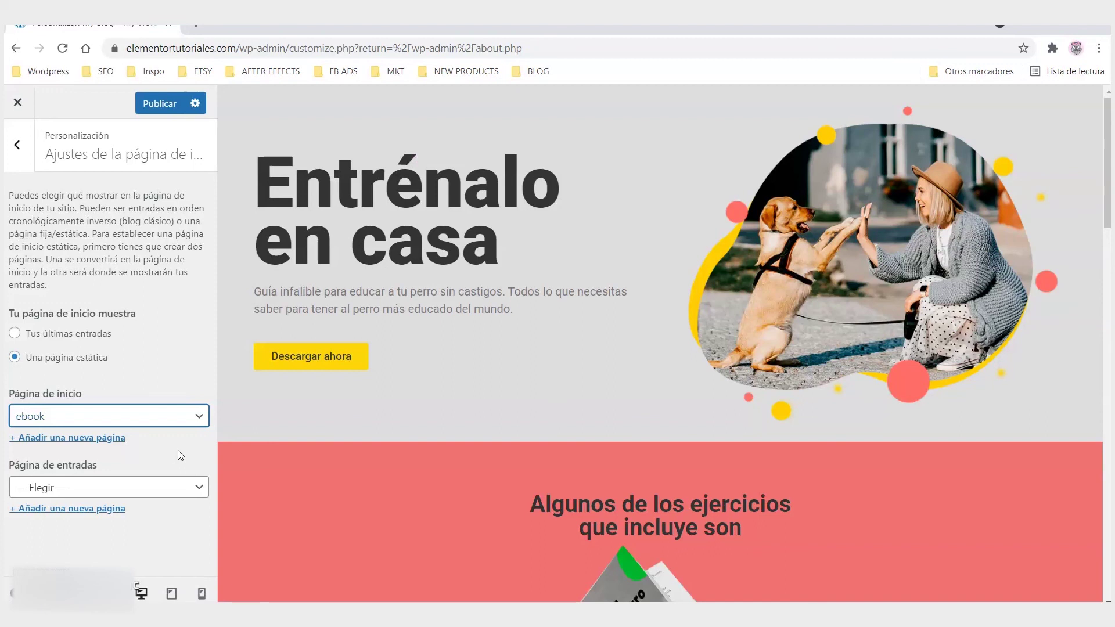
click(150, 106)
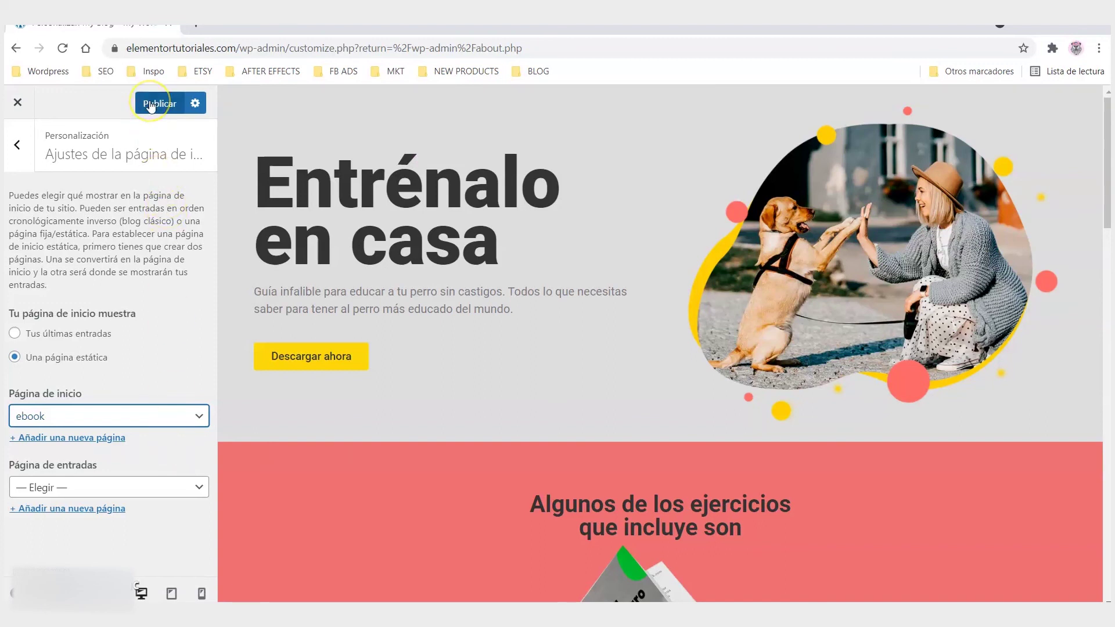
click(18, 106)
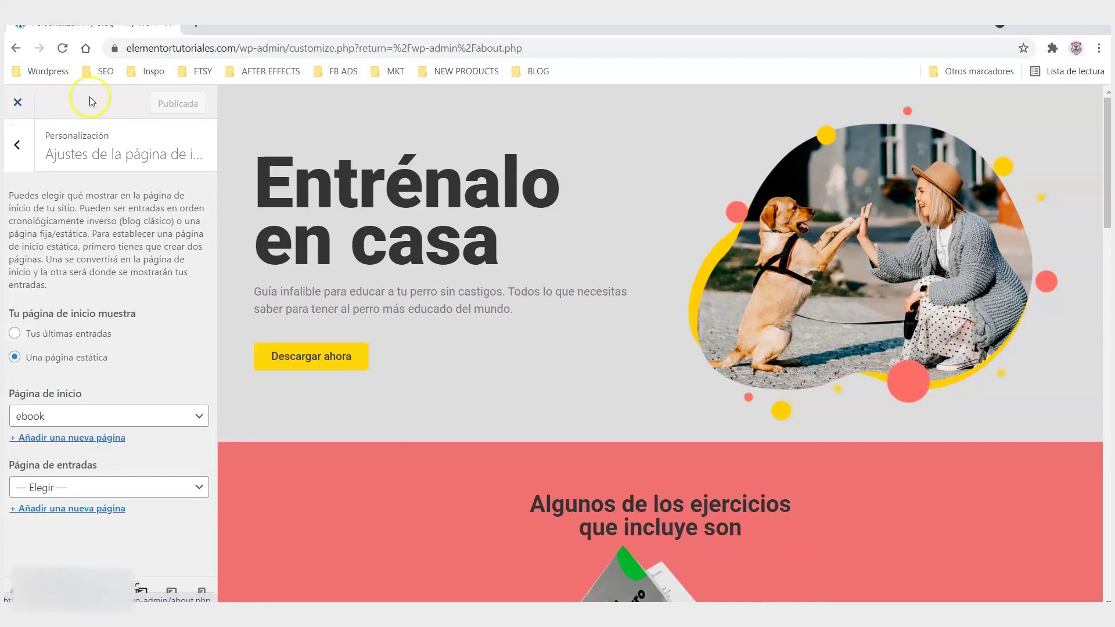
- Visit the live site and look through the whole homepage from top to bottom
click(66, 98)
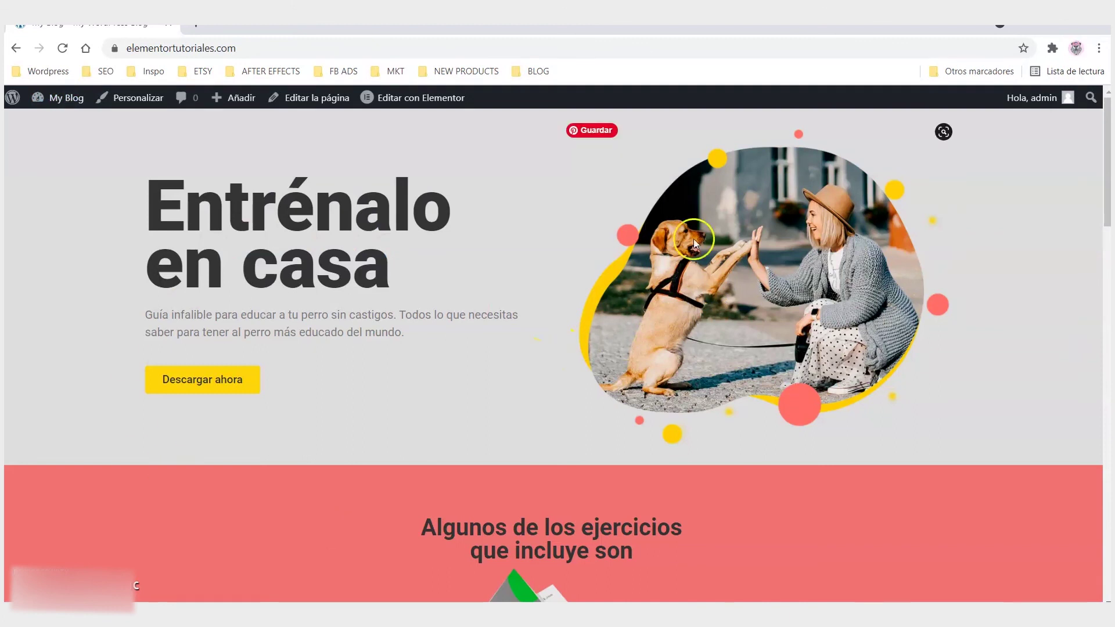
click(400, 352)
scroll(400, 351, down, 20)
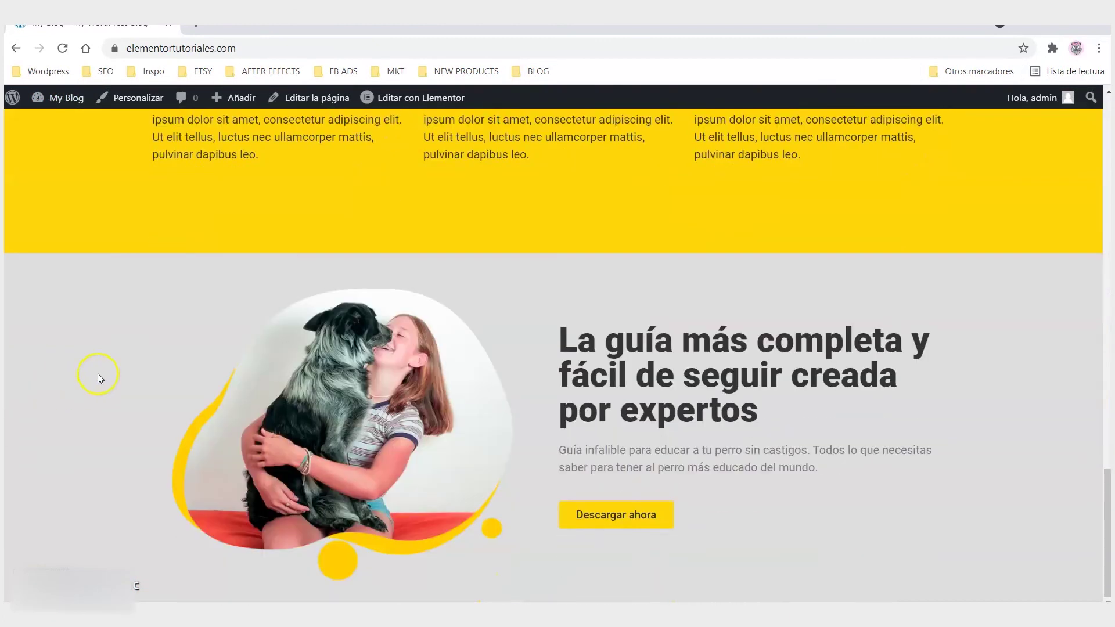
scroll(96, 373, up, 20)
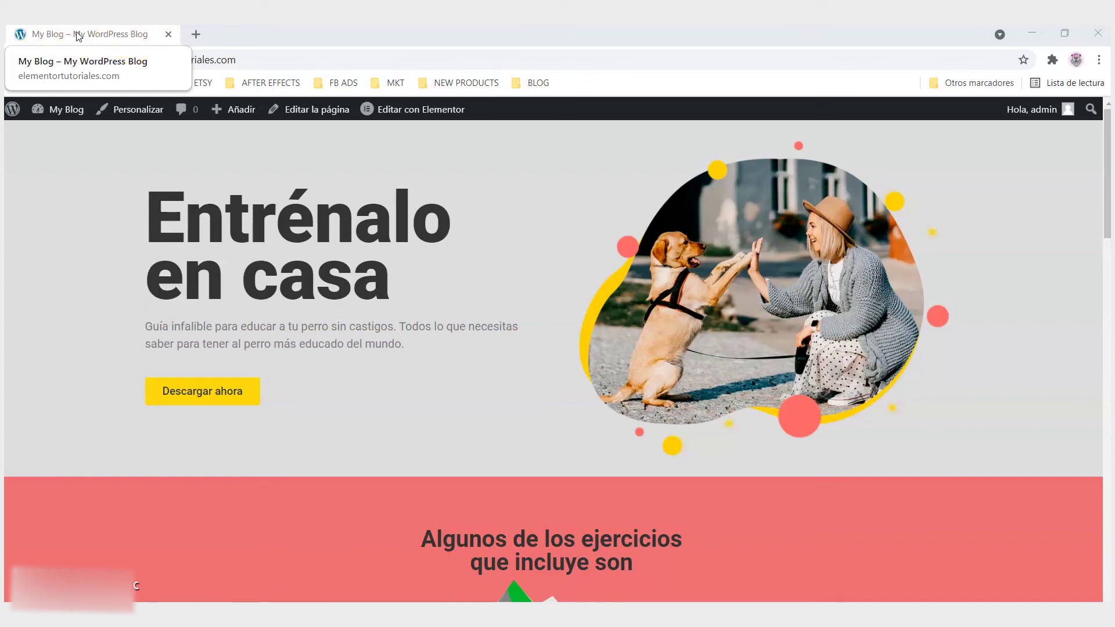
- In the Customizer's Identidad del sitio settings, set the site title to "Entrena a tu perro" and clear the short description
click(139, 110)
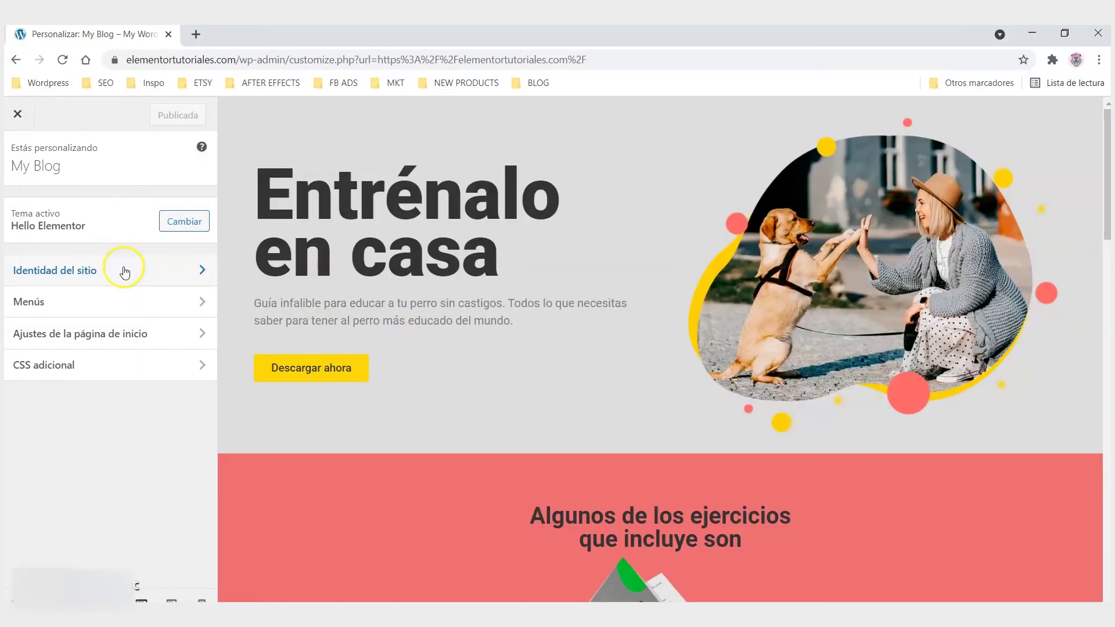
click(124, 271)
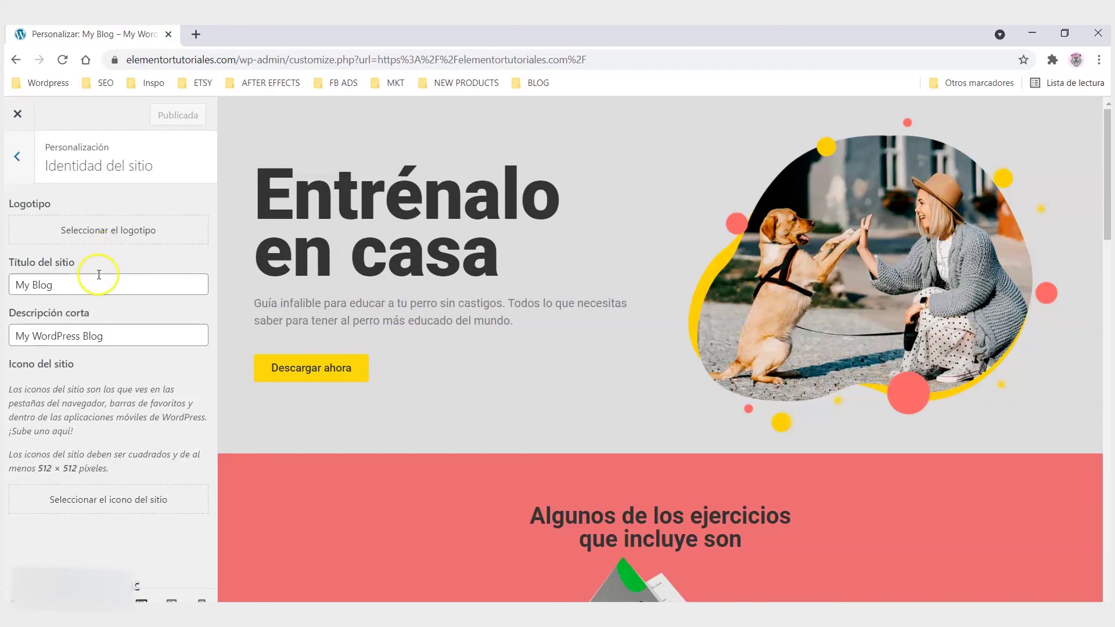
drag(93, 285, 8, 288)
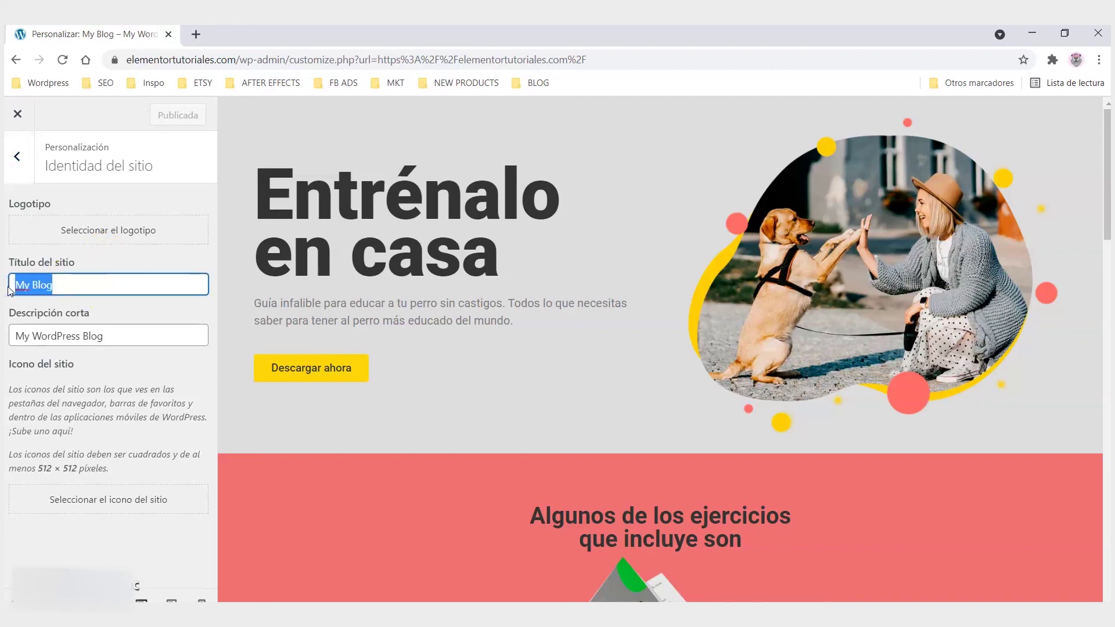
text(Entrena a tu perro)
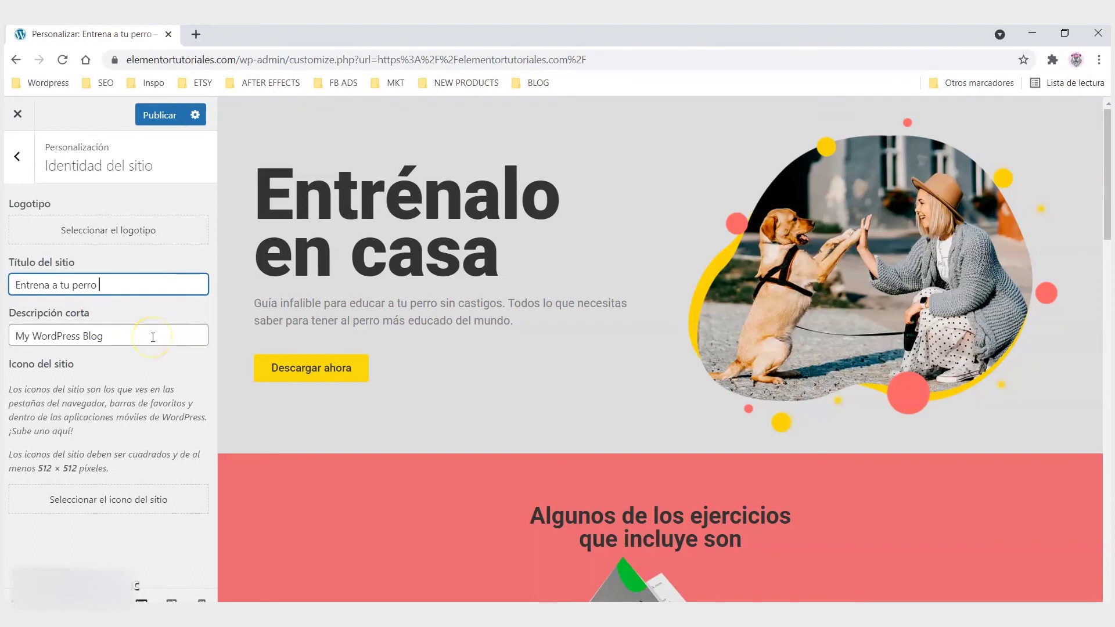
drag(153, 337, 7, 334)
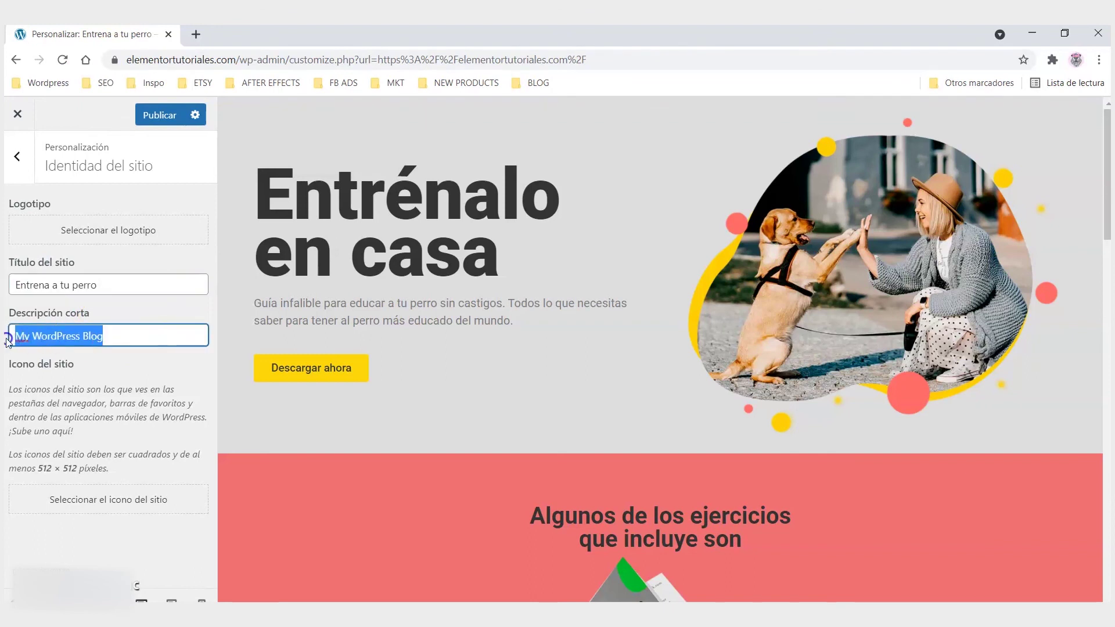
key(BackSpace)
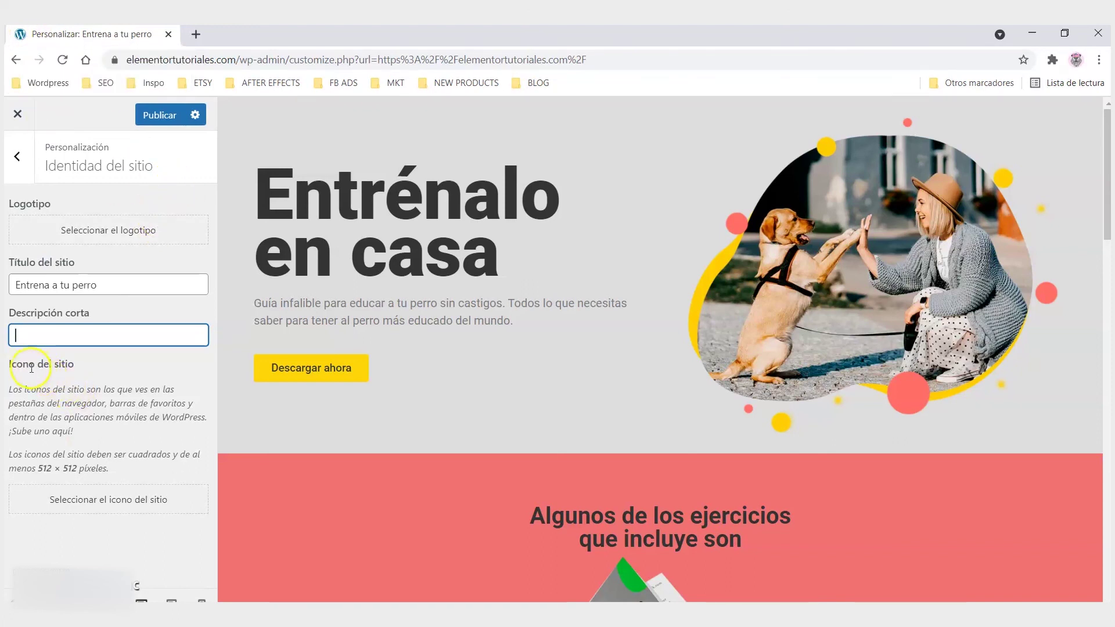
- Choose resenas.png, the portrait of the woman, from the media library as the site icon
drag(15, 366, 77, 365)
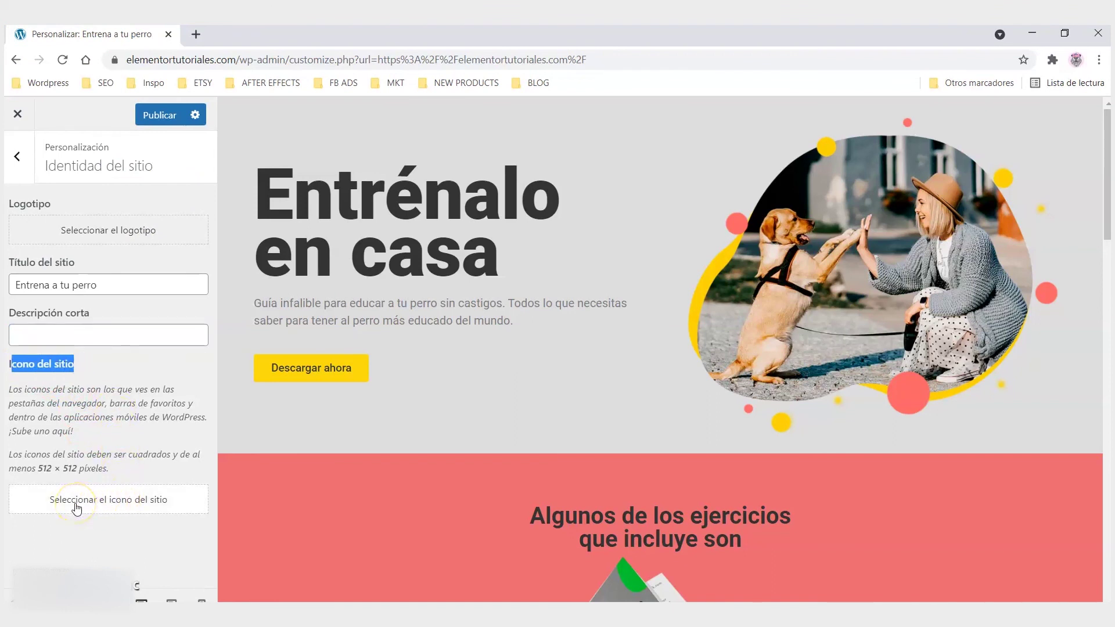
click(133, 508)
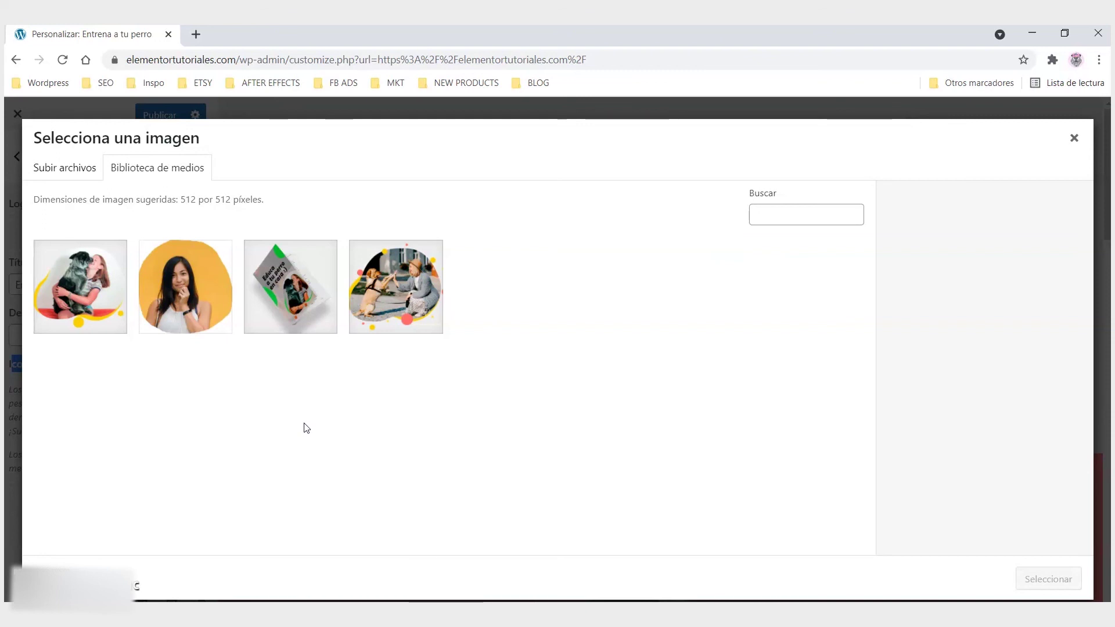
click(302, 446)
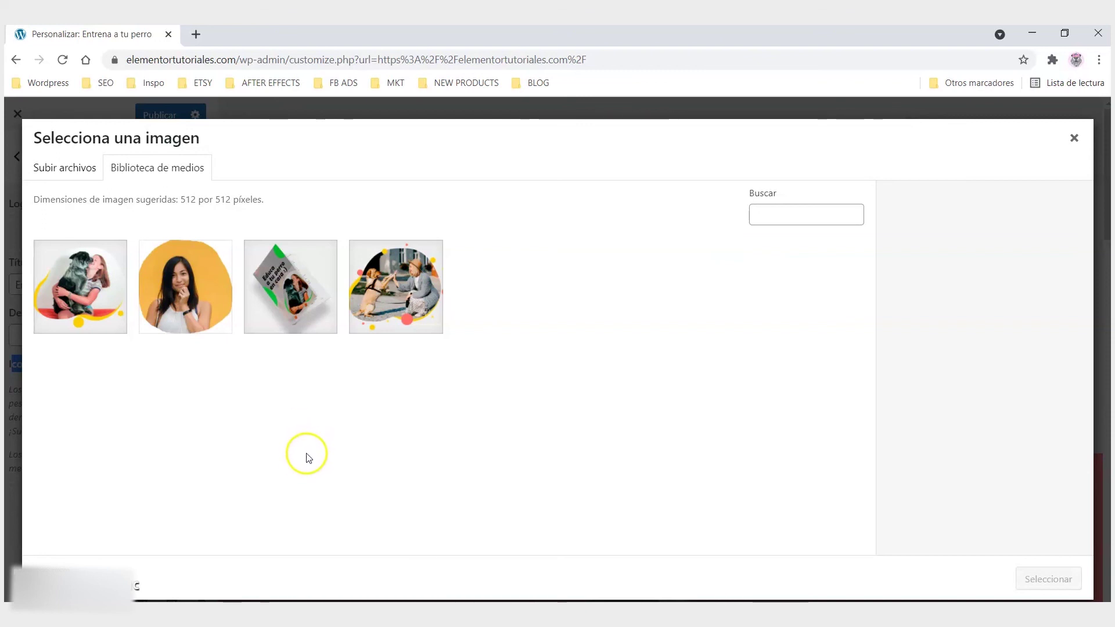
click(183, 303)
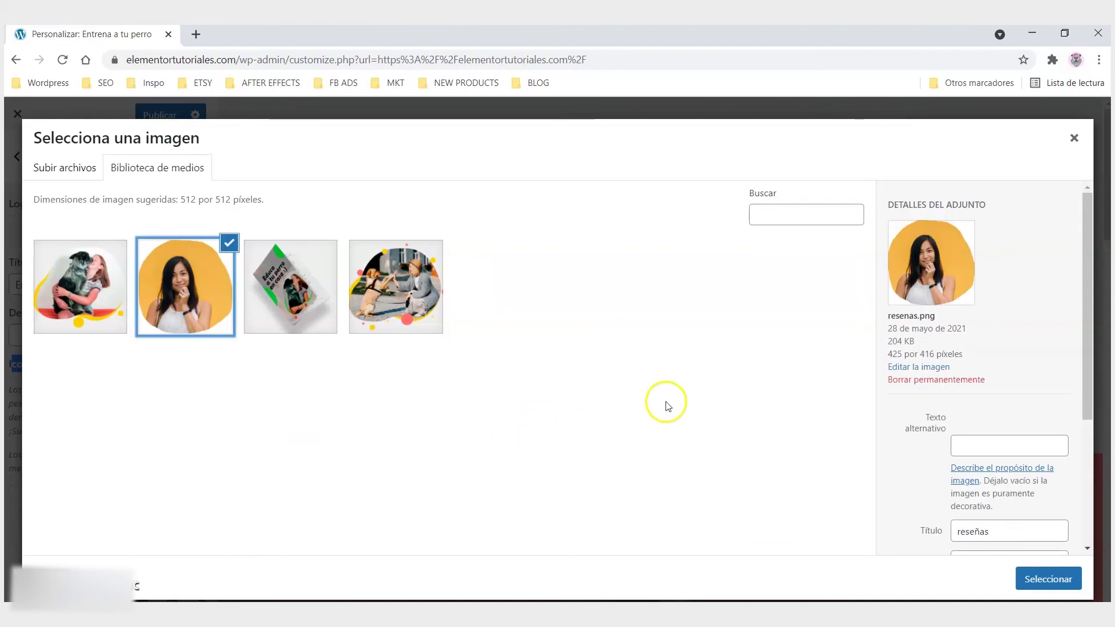
drag(714, 428, 757, 430)
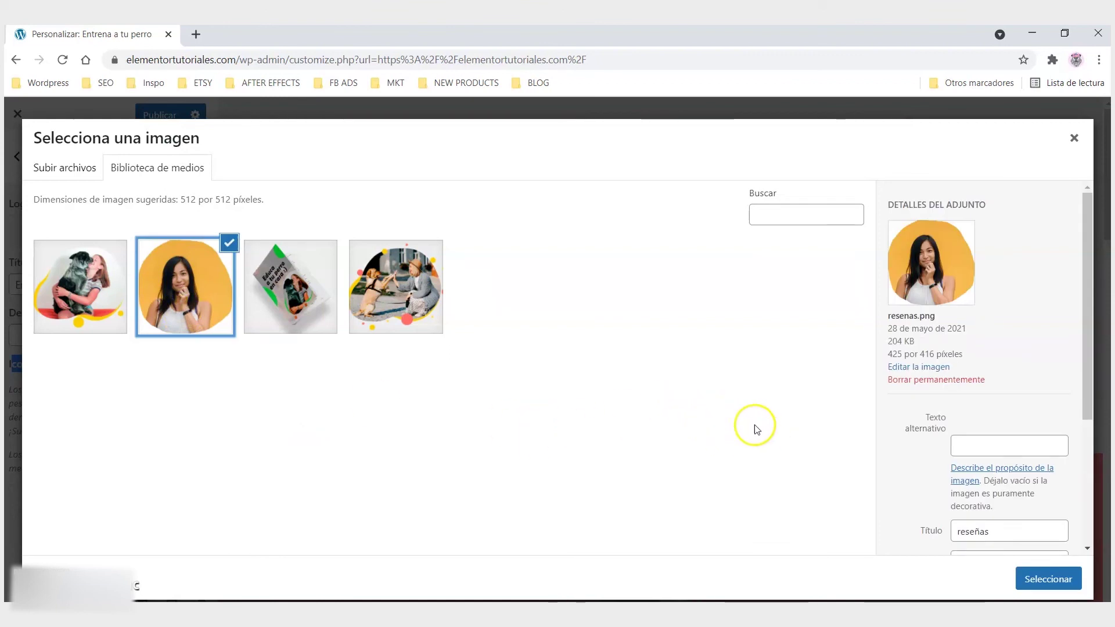
click(1049, 580)
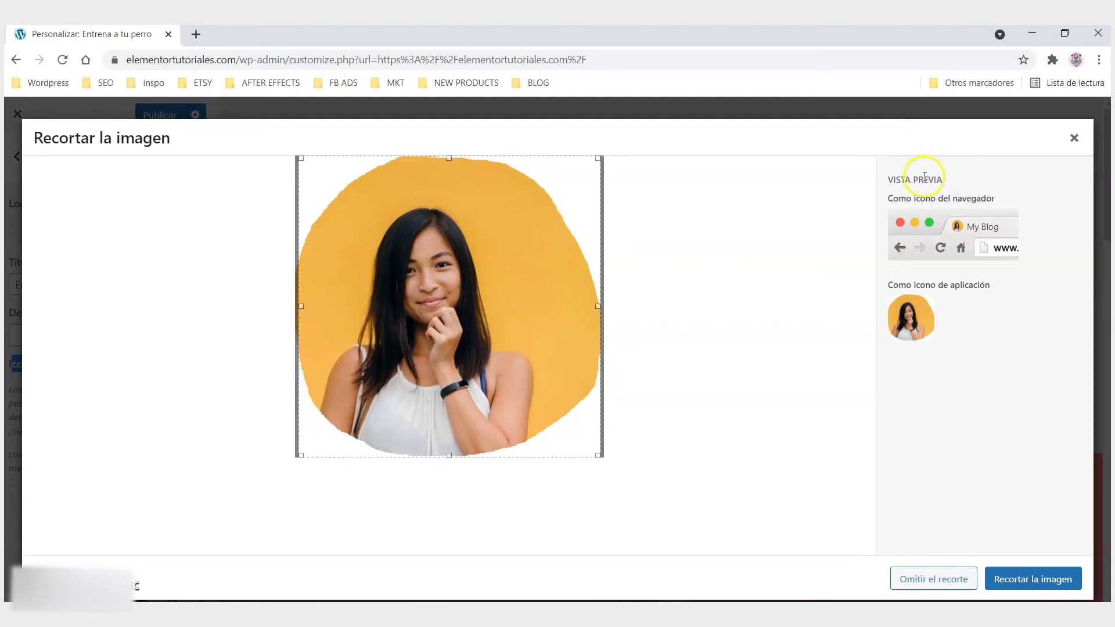
- Apply the site icon image without cropping and publish the site identity changes, closing the Customizer
drag(884, 178, 970, 199)
click(970, 199)
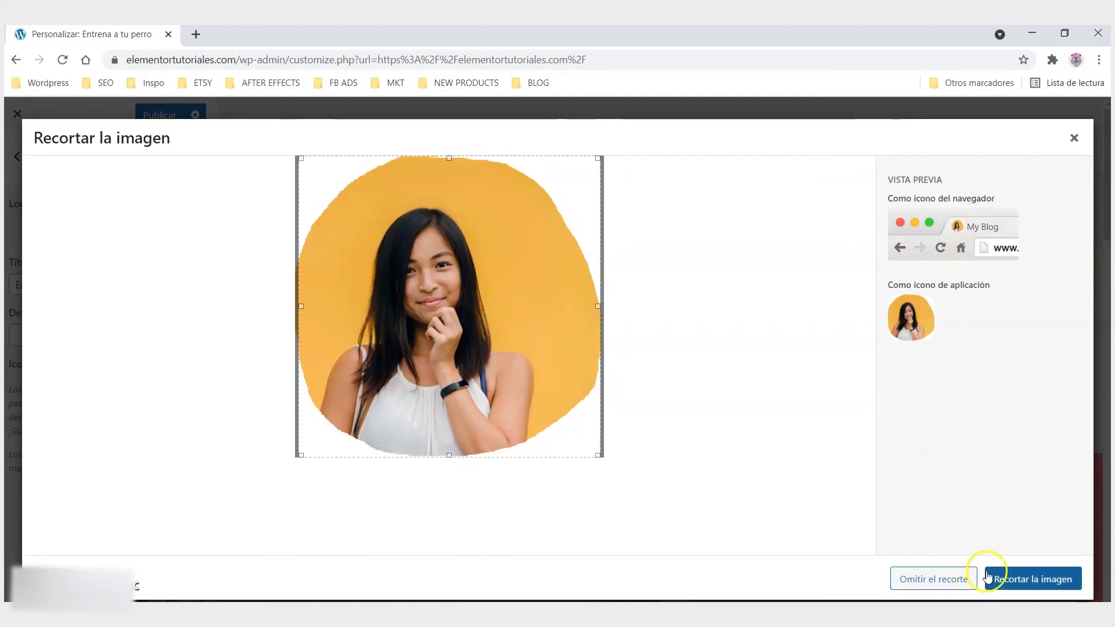
click(1013, 581)
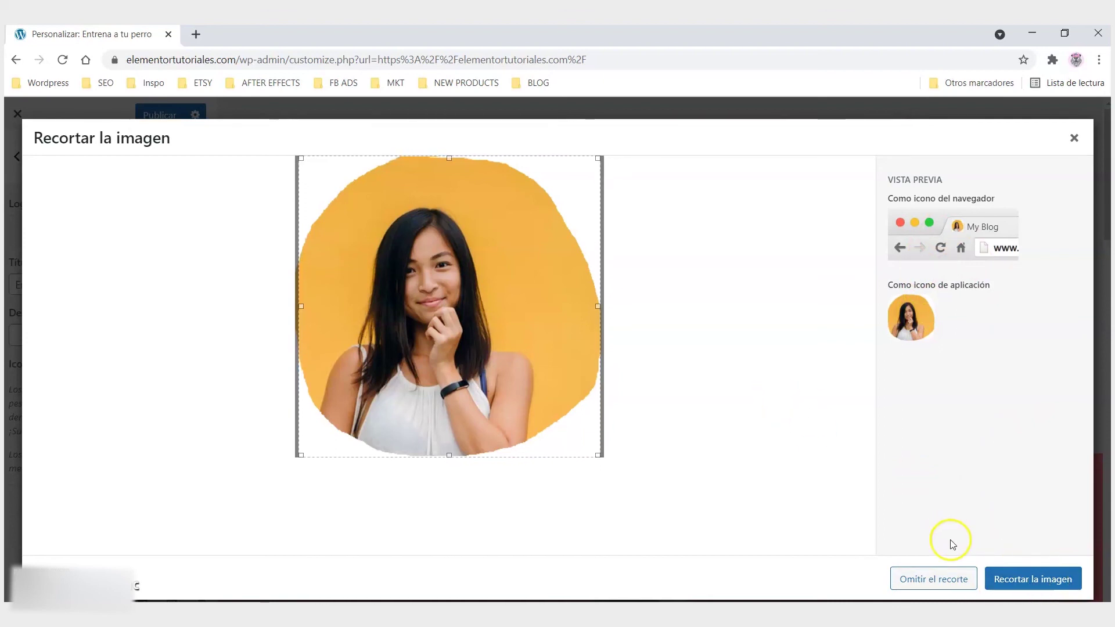
click(939, 581)
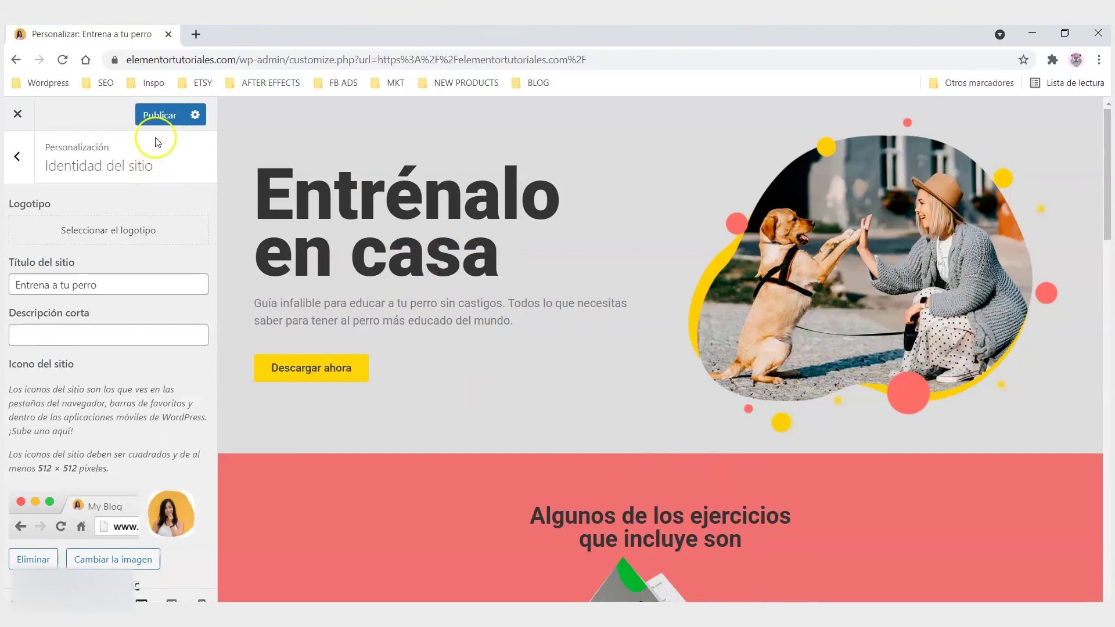
click(156, 116)
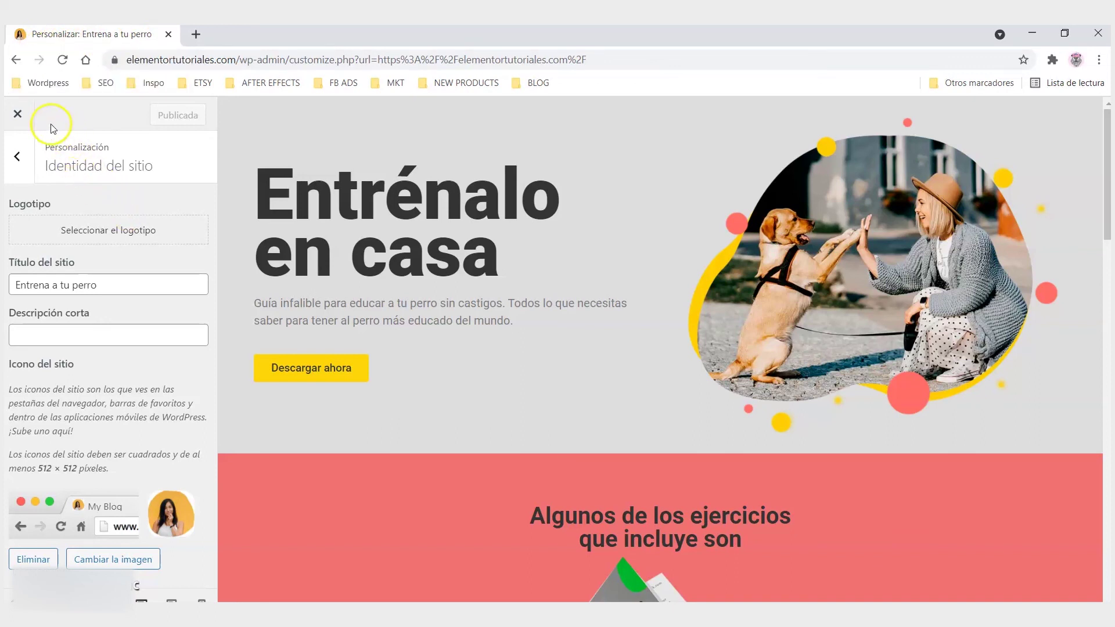
click(18, 114)
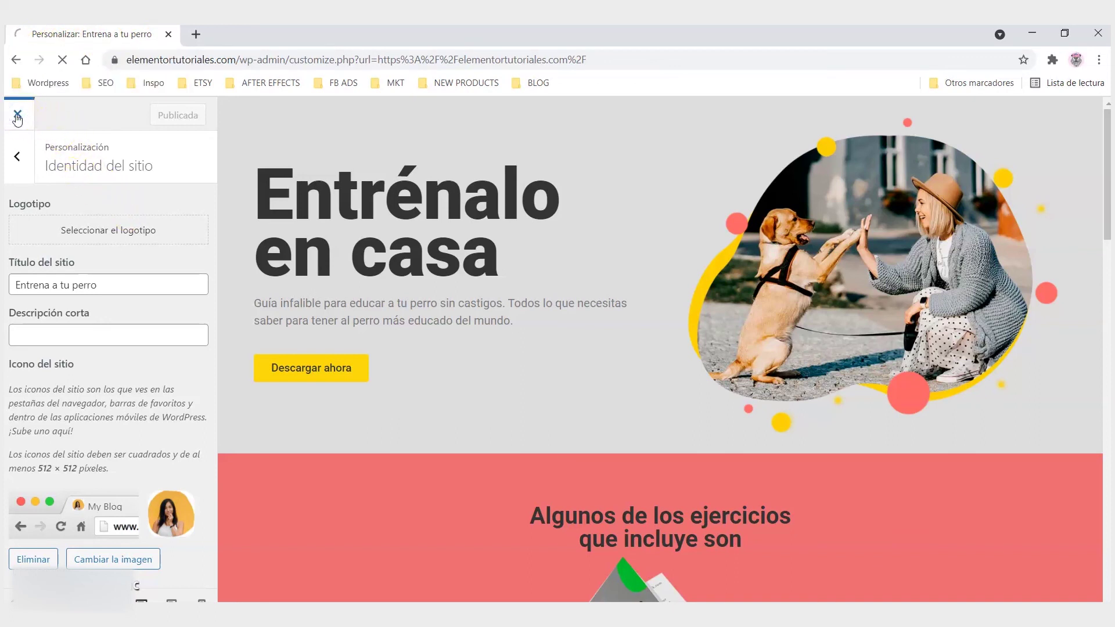